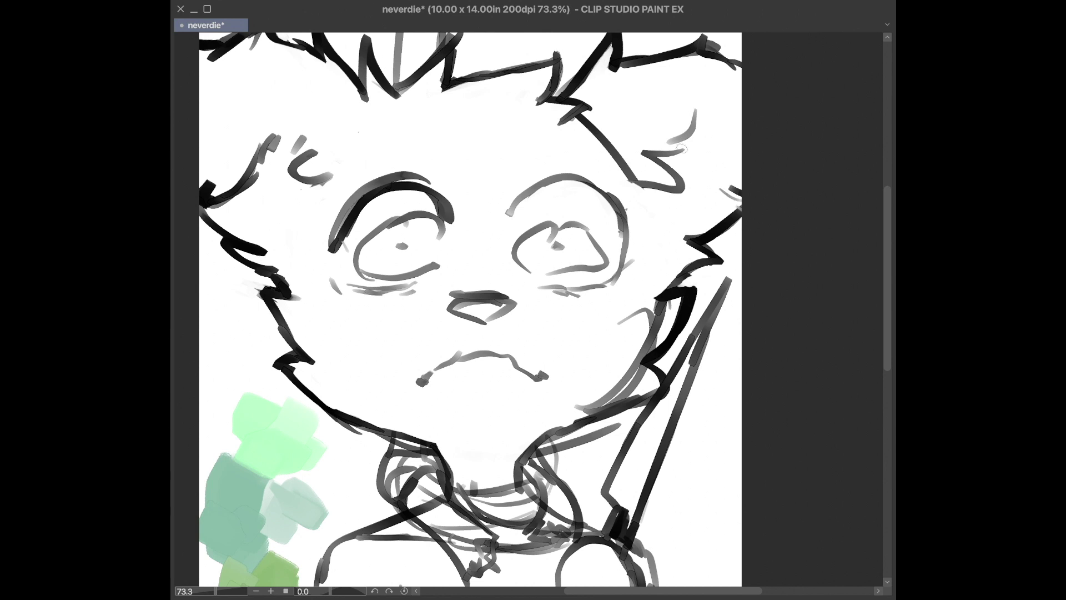
Fill the nose solid black and ink the outline and iris of the eye on the drawing's right
{"action": "mouse_move", "coordinate": [451, 294]}
{"action": "left_mouse_down"}
{"action": "mouse_move", "coordinate": [511, 319]}
{"action": "mouse_move", "coordinate": [494, 319]}
{"action": "left_mouse_up"}
{"action": "mouse_move", "coordinate": [506, 216]}
{"action": "left_mouse_down"}
{"action": "mouse_move", "coordinate": [586, 185]}
{"action": "mouse_move", "coordinate": [615, 280]}
{"action": "left_mouse_up"}
{"action": "left_click_drag", "start_coordinate": [526, 286], "coordinate": [611, 293]}
{"action": "left_click_drag", "start_coordinate": [540, 227], "coordinate": [573, 223]}
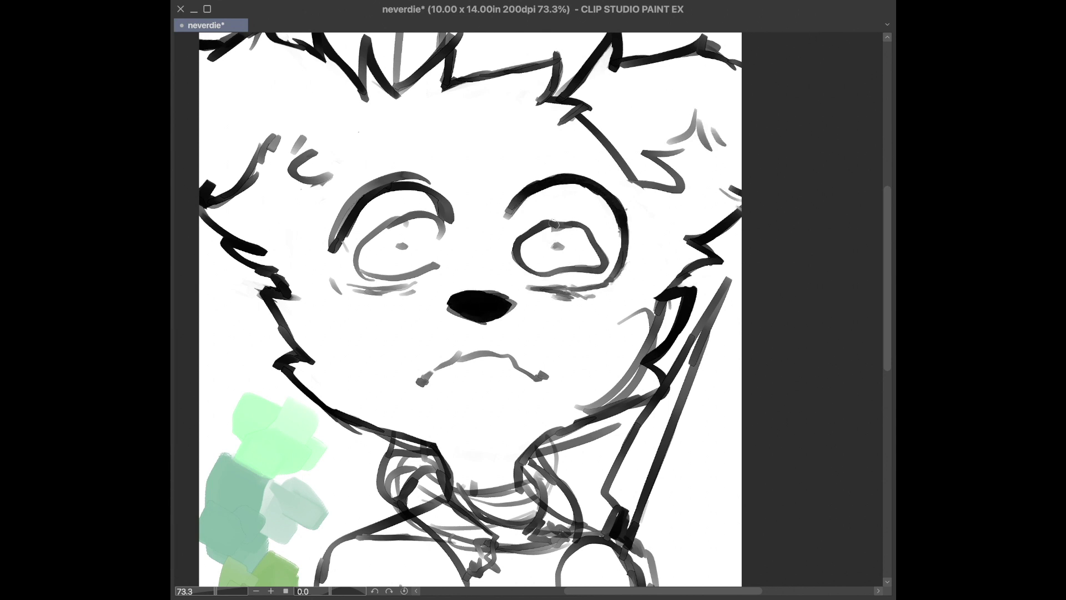
Ink the thick upper lid, outer edge and lower rim of the left eye in black
{"action": "left_click_drag", "start_coordinate": [431, 184], "coordinate": [332, 253]}
{"action": "mouse_move", "coordinate": [337, 258]}
{"action": "left_mouse_down"}
{"action": "mouse_move", "coordinate": [378, 197]}
{"action": "mouse_move", "coordinate": [440, 178]}
{"action": "left_mouse_up"}
{"action": "left_click_drag", "start_coordinate": [510, 190], "coordinate": [574, 173]}
{"action": "key", "text": "ctrl+z"}
{"action": "mouse_move", "coordinate": [329, 248]}
{"action": "left_mouse_down"}
{"action": "mouse_move", "coordinate": [350, 289]}
{"action": "mouse_move", "coordinate": [398, 287]}
{"action": "left_mouse_up"}
{"action": "left_click_drag", "start_coordinate": [432, 277], "coordinate": [331, 266]}
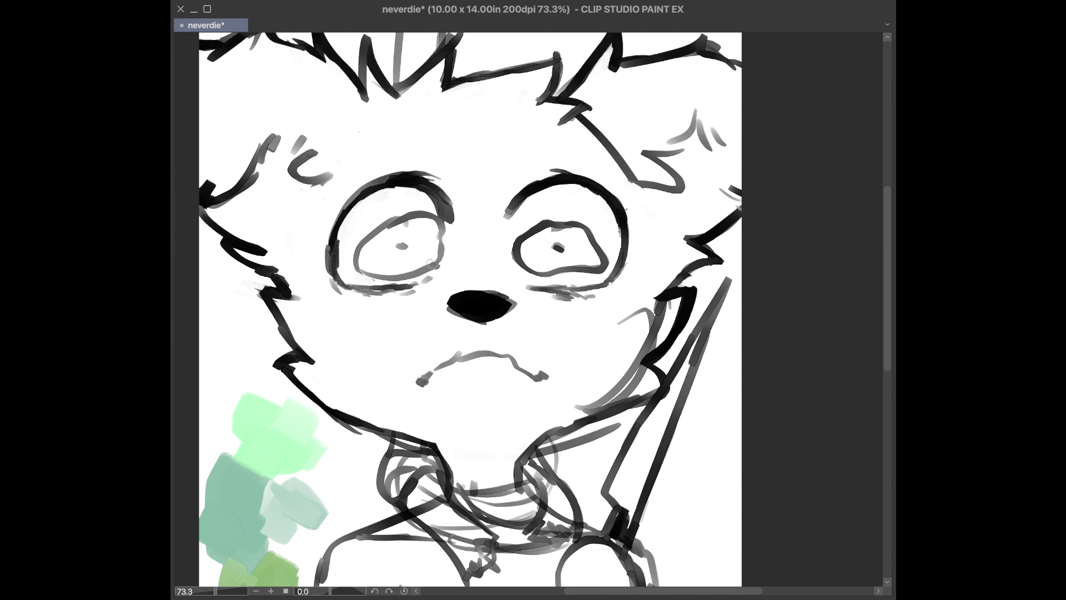
Outline the left eye's iris, darken its pupil and add a small mark on the bridge of the nose
{"action": "left_click_drag", "start_coordinate": [442, 227], "coordinate": [356, 264]}
{"action": "left_click_drag", "start_coordinate": [405, 220], "coordinate": [409, 272]}
{"action": "mouse_move", "coordinate": [444, 237]}
{"action": "left_mouse_down"}
{"action": "mouse_move", "coordinate": [424, 215]}
{"action": "mouse_move", "coordinate": [444, 227]}
{"action": "left_mouse_up"}
{"action": "left_click_drag", "start_coordinate": [406, 250], "coordinate": [403, 251]}
{"action": "left_click_drag", "start_coordinate": [471, 259], "coordinate": [486, 263]}
{"action": "left_click_drag", "start_coordinate": [472, 263], "coordinate": [480, 267]}
Clean up the cheek sketch beside the knife, ink the blade's edges and blacken the handle
{"action": "mouse_move", "coordinate": [649, 316]}
{"action": "left_mouse_down"}
{"action": "mouse_move", "coordinate": [647, 350]}
{"action": "mouse_move", "coordinate": [633, 363]}
{"action": "left_mouse_up"}
{"action": "left_click_drag", "start_coordinate": [697, 325], "coordinate": [668, 398]}
{"action": "left_click_drag", "start_coordinate": [728, 279], "coordinate": [695, 371]}
{"action": "mouse_move", "coordinate": [679, 357]}
{"action": "left_mouse_down"}
{"action": "mouse_move", "coordinate": [707, 308]}
{"action": "mouse_move", "coordinate": [608, 500]}
{"action": "left_mouse_up"}
{"action": "mouse_move", "coordinate": [614, 453]}
{"action": "left_mouse_down"}
{"action": "mouse_move", "coordinate": [611, 539]}
{"action": "mouse_move", "coordinate": [628, 524]}
{"action": "left_mouse_up"}
{"action": "left_click_drag", "start_coordinate": [603, 503], "coordinate": [604, 470]}
Clean up the loose shoulder sketch lines and ink the right side of the jaw down to the neck
{"action": "left_click_drag", "start_coordinate": [621, 427], "coordinate": [575, 442]}
{"action": "left_click_drag", "start_coordinate": [575, 442], "coordinate": [546, 456]}
{"action": "left_click_drag", "start_coordinate": [576, 409], "coordinate": [622, 389]}
{"action": "left_click_drag", "start_coordinate": [622, 389], "coordinate": [643, 367]}
Ink the frowning mouth and redraw the inner fur strokes of both ears
{"action": "left_click_drag", "start_coordinate": [423, 378], "coordinate": [492, 353]}
{"action": "mouse_move", "coordinate": [278, 142]}
{"action": "left_mouse_down"}
{"action": "mouse_move", "coordinate": [306, 146]}
{"action": "mouse_move", "coordinate": [330, 177]}
{"action": "left_mouse_up"}
{"action": "mouse_move", "coordinate": [581, 117]}
{"action": "left_mouse_down"}
{"action": "mouse_move", "coordinate": [621, 160]}
{"action": "mouse_move", "coordinate": [678, 193]}
{"action": "left_mouse_up"}
{"action": "left_click_drag", "start_coordinate": [633, 179], "coordinate": [685, 190]}
{"action": "left_click_drag", "start_coordinate": [667, 137], "coordinate": [688, 145]}
{"action": "left_click_drag", "start_coordinate": [573, 118], "coordinate": [600, 128]}
{"action": "left_click_drag", "start_coordinate": [405, 89], "coordinate": [381, 105]}
Add short fur strokes along both sides of the face and touch up the right ear's inner edge
{"action": "left_click_drag", "start_coordinate": [285, 281], "coordinate": [292, 256]}
{"action": "left_click_drag", "start_coordinate": [298, 261], "coordinate": [305, 226]}
{"action": "left_click_drag", "start_coordinate": [669, 288], "coordinate": [664, 264]}
{"action": "left_click_drag", "start_coordinate": [670, 272], "coordinate": [667, 253]}
{"action": "left_click_drag", "start_coordinate": [670, 251], "coordinate": [668, 233]}
{"action": "mouse_move", "coordinate": [586, 123]}
{"action": "left_mouse_down"}
{"action": "mouse_move", "coordinate": [604, 120]}
{"action": "mouse_move", "coordinate": [613, 151]}
{"action": "left_mouse_up"}
{"action": "left_click_drag", "start_coordinate": [601, 126], "coordinate": [586, 125]}
Ink the piece of rope hanging above the head
{"action": "left_click_drag", "start_coordinate": [888, 281], "coordinate": [887, 238]}
{"action": "mouse_move", "coordinate": [396, 208]}
{"action": "left_mouse_down"}
{"action": "mouse_move", "coordinate": [420, 168]}
{"action": "mouse_move", "coordinate": [423, 146]}
{"action": "left_mouse_up"}
{"action": "left_click_drag", "start_coordinate": [408, 169], "coordinate": [439, 162]}
Ink the rope loop on the left side of the neck and clean up the sketch lines across the throat
{"action": "left_click_drag", "start_coordinate": [887, 239], "coordinate": [887, 328]}
{"action": "left_click_drag", "start_coordinate": [401, 368], "coordinate": [441, 334]}
{"action": "mouse_move", "coordinate": [406, 372]}
{"action": "left_mouse_down"}
{"action": "mouse_move", "coordinate": [395, 313]}
{"action": "mouse_move", "coordinate": [443, 335]}
{"action": "left_mouse_up"}
{"action": "mouse_move", "coordinate": [381, 292]}
{"action": "left_mouse_down"}
{"action": "mouse_move", "coordinate": [382, 323]}
{"action": "mouse_move", "coordinate": [414, 304]}
{"action": "left_mouse_up"}
{"action": "mouse_move", "coordinate": [411, 320]}
{"action": "left_mouse_down"}
{"action": "mouse_move", "coordinate": [394, 362]}
{"action": "mouse_move", "coordinate": [502, 397]}
{"action": "left_mouse_up"}
Clear the leftover sketch lines at the collar's center and ink the neck's right edge
{"action": "mouse_move", "coordinate": [509, 410]}
{"action": "left_mouse_down"}
{"action": "mouse_move", "coordinate": [472, 349]}
{"action": "mouse_move", "coordinate": [495, 391]}
{"action": "left_mouse_up"}
{"action": "mouse_move", "coordinate": [510, 384]}
{"action": "left_mouse_down"}
{"action": "mouse_move", "coordinate": [511, 349]}
{"action": "mouse_move", "coordinate": [533, 393]}
{"action": "left_mouse_up"}
{"action": "left_click_drag", "start_coordinate": [521, 333], "coordinate": [537, 364]}
{"action": "left_click_drag", "start_coordinate": [582, 293], "coordinate": [521, 357]}
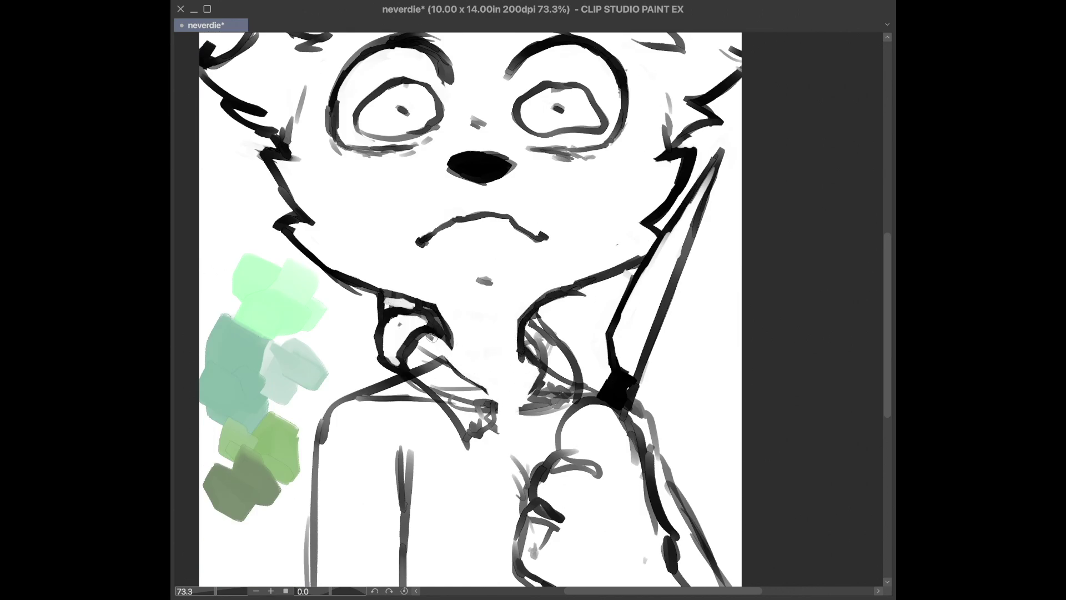
Ink the inner edge of the left rope strand and remove the rough sketch below it
{"action": "left_click_drag", "start_coordinate": [431, 330], "coordinate": [465, 376]}
{"action": "left_click_drag", "start_coordinate": [444, 354], "coordinate": [496, 408]}
{"action": "left_click_drag", "start_coordinate": [437, 396], "coordinate": [467, 440]}
{"action": "left_click_drag", "start_coordinate": [424, 347], "coordinate": [456, 379]}
{"action": "mouse_move", "coordinate": [428, 385]}
{"action": "left_mouse_down"}
{"action": "mouse_move", "coordinate": [472, 412]}
{"action": "mouse_move", "coordinate": [468, 446]}
{"action": "left_mouse_up"}
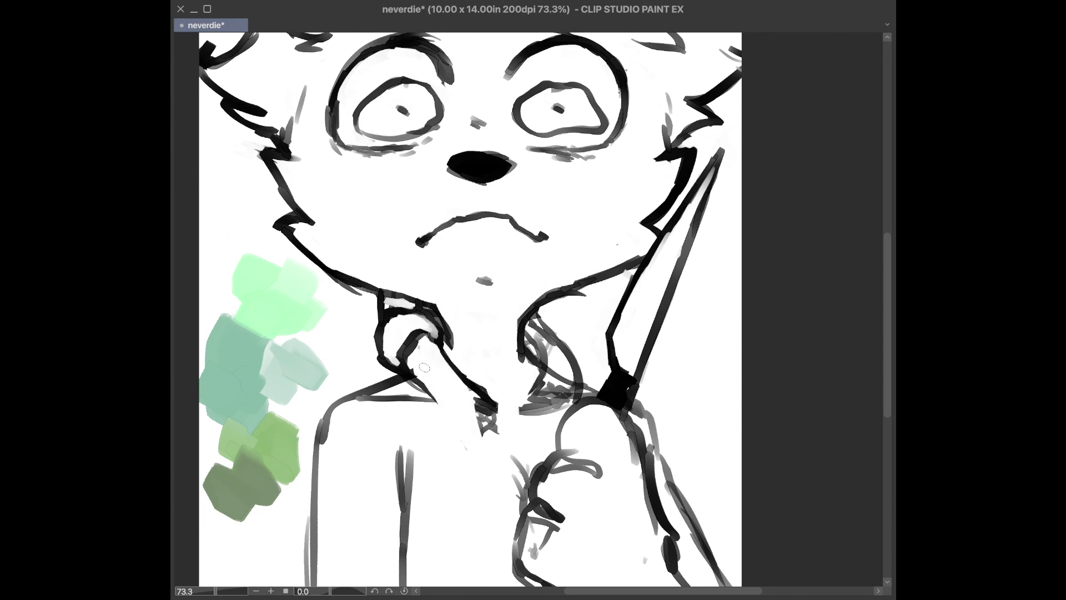
Complete the left rope strand with its outer edge, curved twist bands and a frayed end
{"action": "left_click_drag", "start_coordinate": [491, 404], "coordinate": [478, 435]}
{"action": "left_click_drag", "start_coordinate": [412, 373], "coordinate": [449, 429]}
{"action": "left_click_drag", "start_coordinate": [443, 348], "coordinate": [483, 391]}
{"action": "left_click_drag", "start_coordinate": [449, 429], "coordinate": [474, 430]}
{"action": "left_click_drag", "start_coordinate": [482, 398], "coordinate": [455, 416]}
{"action": "left_click_drag", "start_coordinate": [492, 410], "coordinate": [470, 424]}
{"action": "left_click_drag", "start_coordinate": [461, 378], "coordinate": [442, 411]}
{"action": "left_click_drag", "start_coordinate": [441, 358], "coordinate": [422, 383]}
{"action": "mouse_move", "coordinate": [383, 328]}
{"action": "left_mouse_down"}
{"action": "mouse_move", "coordinate": [433, 315]}
{"action": "mouse_move", "coordinate": [417, 311]}
{"action": "left_mouse_up"}
Redraw the right rope strand with clean curved edges, twist bands and a frayed end
{"action": "left_click_drag", "start_coordinate": [563, 353], "coordinate": [547, 392]}
{"action": "left_click_drag", "start_coordinate": [539, 334], "coordinate": [554, 356]}
{"action": "left_click_drag", "start_coordinate": [525, 333], "coordinate": [555, 397]}
{"action": "left_click_drag", "start_coordinate": [528, 314], "coordinate": [572, 389]}
{"action": "mouse_move", "coordinate": [527, 311]}
{"action": "left_mouse_down"}
{"action": "mouse_move", "coordinate": [550, 387]}
{"action": "mouse_move", "coordinate": [572, 396]}
{"action": "left_mouse_up"}
{"action": "left_click_drag", "start_coordinate": [590, 373], "coordinate": [575, 399]}
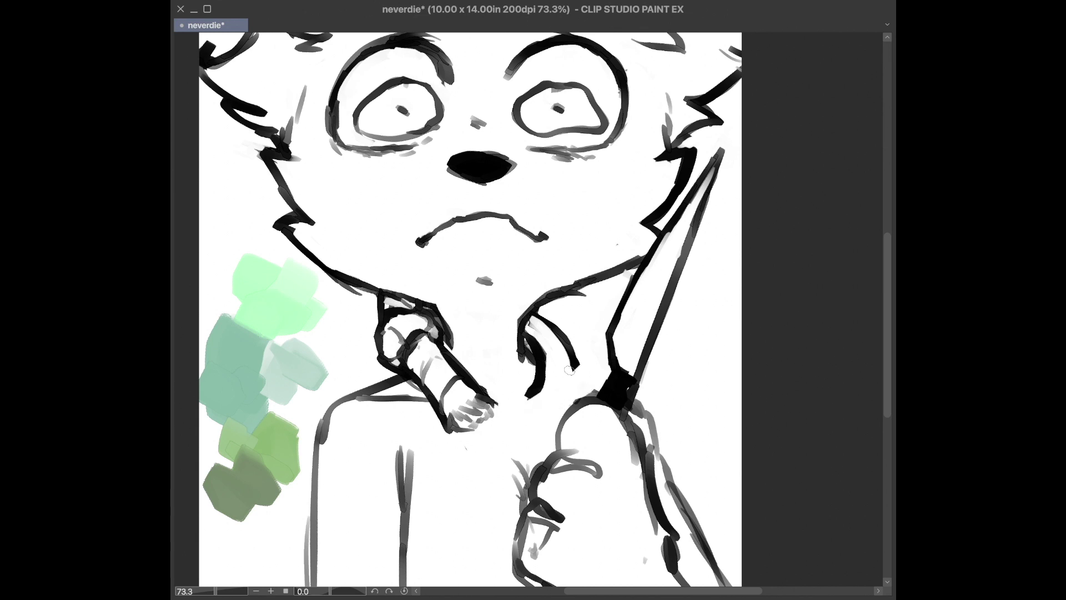
{"action": "left_click_drag", "start_coordinate": [572, 350], "coordinate": [572, 395]}
{"action": "left_click_drag", "start_coordinate": [552, 384], "coordinate": [528, 406]}
{"action": "left_click_drag", "start_coordinate": [555, 393], "coordinate": [565, 410]}
{"action": "left_click_drag", "start_coordinate": [546, 366], "coordinate": [568, 371]}
{"action": "mouse_move", "coordinate": [562, 339]}
{"action": "left_mouse_down"}
{"action": "mouse_move", "coordinate": [543, 349]}
{"action": "mouse_move", "coordinate": [601, 391]}
{"action": "left_mouse_up"}
Ink the fist gripping the knife, with thick outlines for the fingers, knuckles and underside of the hand
{"action": "left_click_drag", "start_coordinate": [887, 389], "coordinate": [887, 443]}
{"action": "left_click_drag", "start_coordinate": [551, 293], "coordinate": [647, 309]}
{"action": "left_click_drag", "start_coordinate": [531, 336], "coordinate": [612, 311]}
{"action": "mouse_move", "coordinate": [527, 333]}
{"action": "left_mouse_down"}
{"action": "mouse_move", "coordinate": [582, 363]}
{"action": "mouse_move", "coordinate": [508, 393]}
{"action": "left_mouse_up"}
{"action": "left_click_drag", "start_coordinate": [508, 393], "coordinate": [560, 436]}
{"action": "left_click_drag", "start_coordinate": [516, 414], "coordinate": [539, 430]}
{"action": "mouse_move", "coordinate": [534, 361]}
{"action": "left_mouse_down"}
{"action": "mouse_move", "coordinate": [524, 382]}
{"action": "mouse_move", "coordinate": [539, 386]}
{"action": "left_mouse_up"}
{"action": "mouse_move", "coordinate": [536, 332]}
{"action": "left_mouse_down"}
{"action": "mouse_move", "coordinate": [592, 311]}
{"action": "mouse_move", "coordinate": [577, 290]}
{"action": "left_mouse_up"}
{"action": "mouse_move", "coordinate": [537, 297]}
{"action": "left_mouse_down"}
{"action": "mouse_move", "coordinate": [517, 305]}
{"action": "mouse_move", "coordinate": [526, 340]}
{"action": "left_mouse_up"}
{"action": "left_click_drag", "start_coordinate": [512, 300], "coordinate": [517, 334]}
Ink the shoulder and both edges of the arm on the left, and add a small chest mark between the ropes
{"action": "left_click_drag", "start_coordinate": [410, 293], "coordinate": [416, 478]}
{"action": "mouse_move", "coordinate": [398, 356]}
{"action": "left_mouse_down"}
{"action": "mouse_move", "coordinate": [395, 289]}
{"action": "mouse_move", "coordinate": [398, 417]}
{"action": "left_mouse_up"}
{"action": "left_click_drag", "start_coordinate": [363, 234], "coordinate": [323, 266]}
{"action": "left_click_drag", "start_coordinate": [321, 267], "coordinate": [313, 417]}
{"action": "mouse_move", "coordinate": [313, 414]}
{"action": "left_mouse_down"}
{"action": "mouse_move", "coordinate": [318, 478]}
{"action": "mouse_move", "coordinate": [302, 361]}
{"action": "left_mouse_up"}
{"action": "left_click_drag", "start_coordinate": [319, 387], "coordinate": [316, 422]}
{"action": "left_click_drag", "start_coordinate": [504, 243], "coordinate": [517, 244]}
Ink the right shoulder and outer edge of the arm holding the knife, down to the canvas edge
{"action": "left_click_drag", "start_coordinate": [634, 240], "coordinate": [654, 253]}
{"action": "left_click_drag", "start_coordinate": [654, 255], "coordinate": [722, 397]}
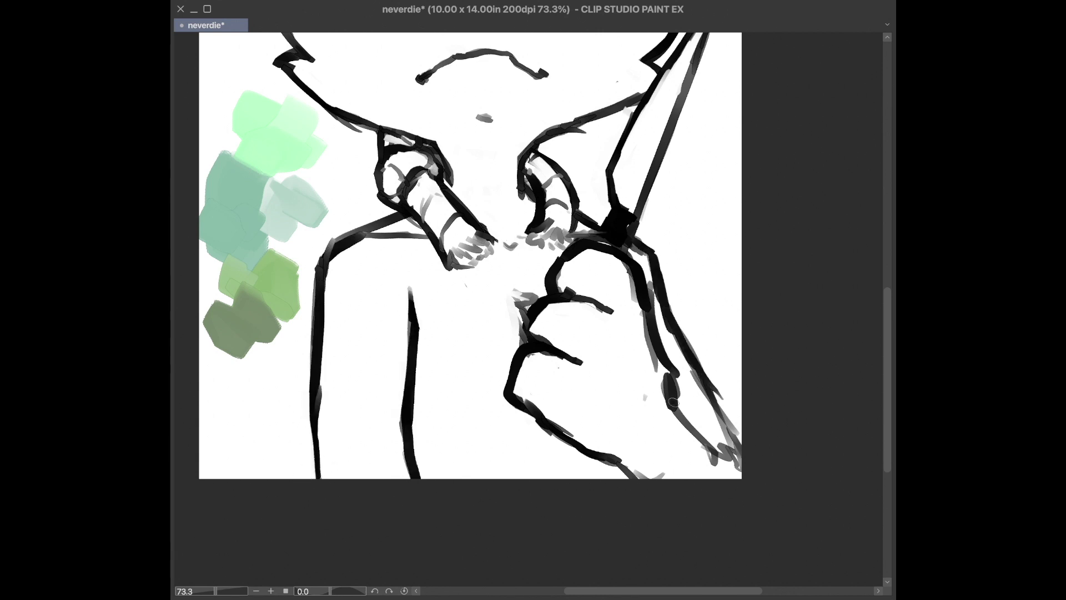
{"action": "left_click_drag", "start_coordinate": [695, 358], "coordinate": [739, 439]}
{"action": "left_click_drag", "start_coordinate": [671, 404], "coordinate": [718, 435]}
{"action": "left_click_drag", "start_coordinate": [738, 467], "coordinate": [684, 425]}
{"action": "left_click_drag", "start_coordinate": [663, 474], "coordinate": [641, 472]}
{"action": "left_click_drag", "start_coordinate": [735, 472], "coordinate": [743, 441]}
{"action": "left_click_drag", "start_coordinate": [724, 407], "coordinate": [743, 448]}
Refine the raised arm's wrist and forearm lines and touch up the hand near the knife handle
{"action": "mouse_move", "coordinate": [654, 336]}
{"action": "left_mouse_down"}
{"action": "mouse_move", "coordinate": [668, 384]}
{"action": "mouse_move", "coordinate": [716, 435]}
{"action": "left_mouse_up"}
{"action": "left_click_drag", "start_coordinate": [671, 383], "coordinate": [708, 409]}
{"action": "mouse_move", "coordinate": [638, 478]}
{"action": "left_mouse_down"}
{"action": "mouse_move", "coordinate": [612, 466]}
{"action": "mouse_move", "coordinate": [666, 477]}
{"action": "left_mouse_up"}
{"action": "left_click_drag", "start_coordinate": [699, 401], "coordinate": [726, 423]}
{"action": "left_click_drag", "start_coordinate": [665, 378], "coordinate": [657, 428]}
{"action": "left_click_drag", "start_coordinate": [599, 240], "coordinate": [618, 246]}
Redraw the upper end of the left arm's inner line and save the drawing
{"action": "scroll", "coordinate": [666, 136], "scroll_direction": "down", "scroll_amount": 10}
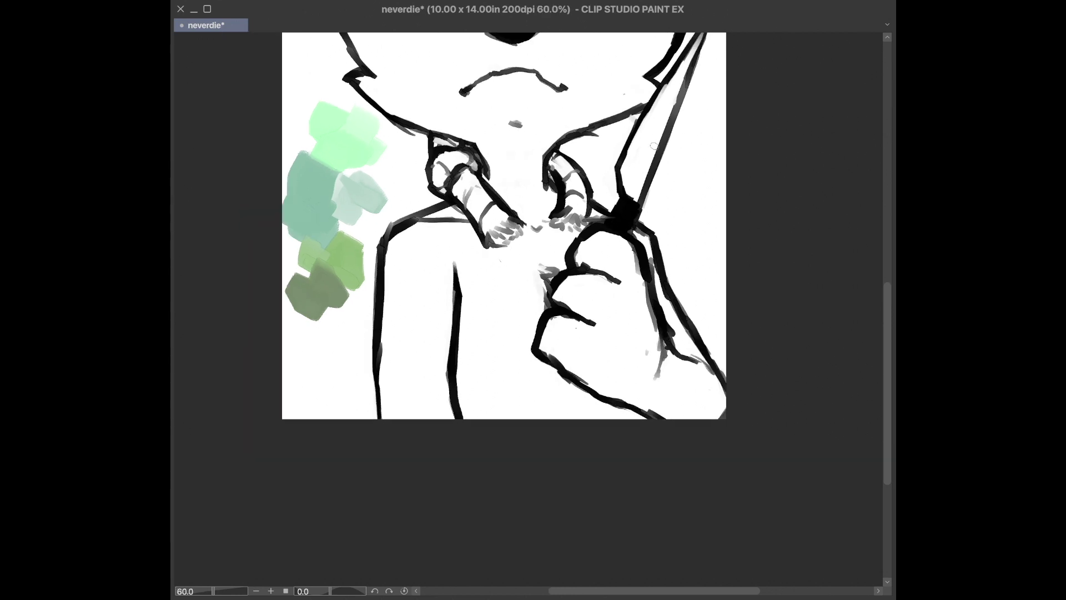
{"action": "scroll", "coordinate": [663, 200], "scroll_direction": "up", "scroll_amount": 6}
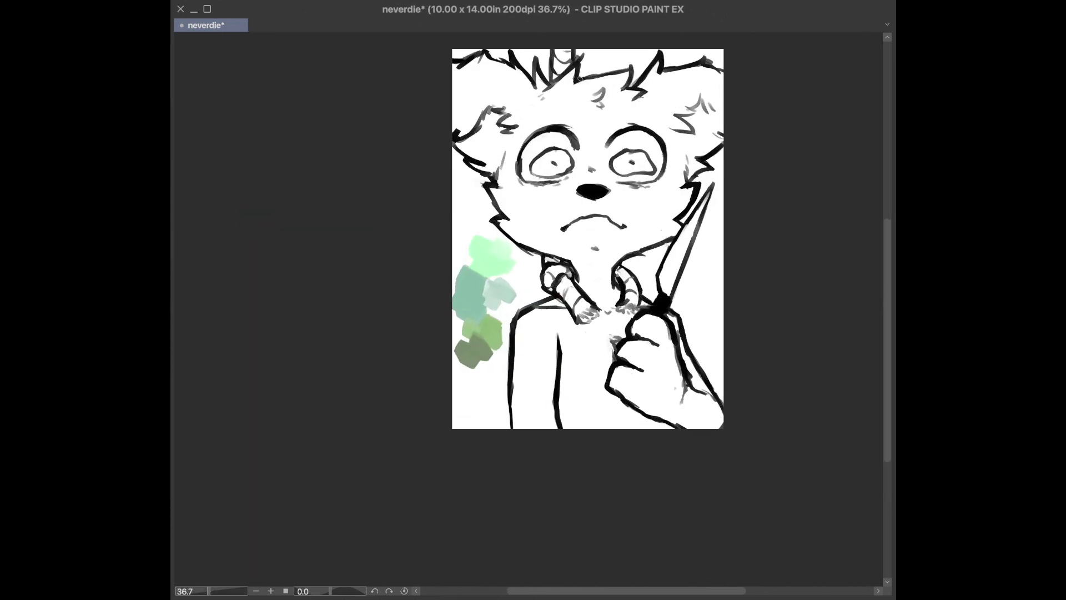
{"action": "key", "text": "ctrl+z"}
{"action": "left_click_drag", "start_coordinate": [558, 376], "coordinate": [561, 351]}
{"action": "key", "text": "super+s"}
Paint the whole character, rope and knife with a flat teal green base beneath the line art, and save
{"action": "mouse_move", "coordinate": [500, 190]}
{"action": "left_mouse_down"}
{"action": "mouse_move", "coordinate": [515, 229]}
{"action": "mouse_move", "coordinate": [583, 256]}
{"action": "left_mouse_up"}
{"action": "left_click_drag", "start_coordinate": [553, 269], "coordinate": [597, 323]}
{"action": "mouse_move", "coordinate": [632, 305]}
{"action": "left_mouse_down"}
{"action": "mouse_move", "coordinate": [632, 287]}
{"action": "mouse_move", "coordinate": [639, 328]}
{"action": "left_mouse_up"}
{"action": "left_click_drag", "start_coordinate": [583, 239], "coordinate": [611, 311]}
{"action": "left_click_drag", "start_coordinate": [561, 300], "coordinate": [516, 411]}
{"action": "mouse_move", "coordinate": [667, 389]}
{"action": "left_mouse_down"}
{"action": "mouse_move", "coordinate": [705, 427]}
{"action": "mouse_move", "coordinate": [685, 360]}
{"action": "left_mouse_up"}
{"action": "key", "text": "ctrl+s"}
{"action": "mouse_move", "coordinate": [668, 294]}
{"action": "left_mouse_down"}
{"action": "mouse_move", "coordinate": [664, 272]}
{"action": "mouse_move", "coordinate": [706, 199]}
{"action": "mouse_move", "coordinate": [674, 285]}
{"action": "left_mouse_up"}
{"action": "mouse_move", "coordinate": [611, 259]}
{"action": "left_mouse_down"}
{"action": "mouse_move", "coordinate": [657, 229]}
{"action": "mouse_move", "coordinate": [722, 133]}
{"action": "left_mouse_up"}
{"action": "mouse_move", "coordinate": [508, 194]}
{"action": "left_mouse_down"}
{"action": "mouse_move", "coordinate": [474, 161]}
{"action": "mouse_move", "coordinate": [461, 61]}
{"action": "mouse_move", "coordinate": [639, 92]}
{"action": "mouse_move", "coordinate": [722, 72]}
{"action": "left_mouse_up"}
{"action": "mouse_move", "coordinate": [489, 150]}
{"action": "left_mouse_down"}
{"action": "mouse_move", "coordinate": [578, 236]}
{"action": "mouse_move", "coordinate": [694, 136]}
{"action": "mouse_move", "coordinate": [655, 178]}
{"action": "mouse_move", "coordinate": [500, 89]}
{"action": "mouse_move", "coordinate": [533, 166]}
{"action": "mouse_move", "coordinate": [500, 127]}
{"action": "mouse_move", "coordinate": [555, 425]}
{"action": "mouse_move", "coordinate": [610, 427]}
{"action": "mouse_move", "coordinate": [667, 388]}
{"action": "mouse_move", "coordinate": [657, 323]}
{"action": "left_mouse_up"}
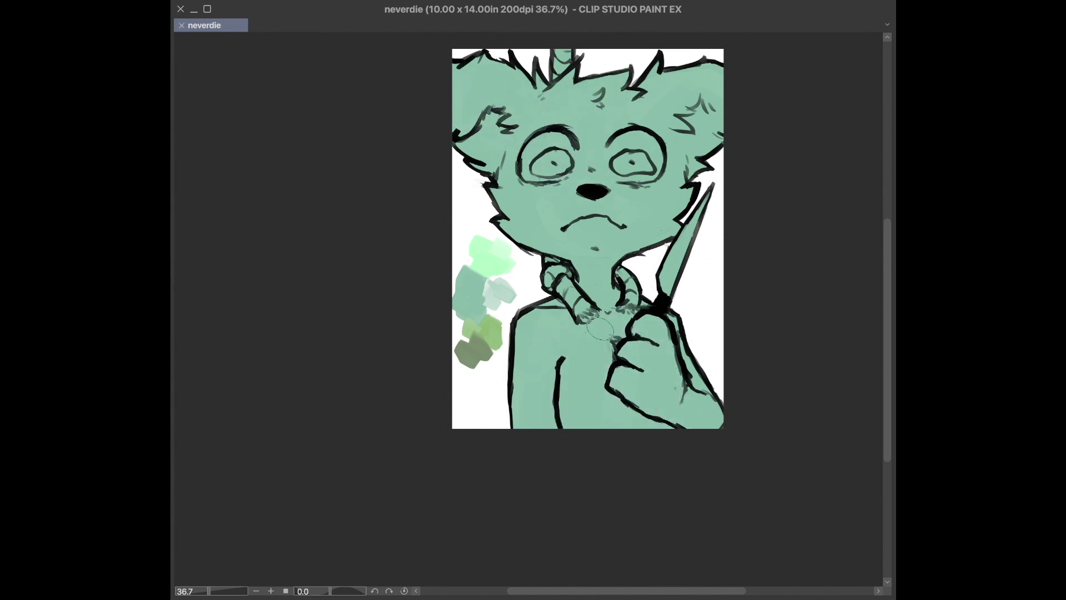
Shade the ears, neck, face, torso and raised arm with muted olive green
{"action": "mouse_move", "coordinate": [577, 273]}
{"action": "left_mouse_down"}
{"action": "mouse_move", "coordinate": [660, 239]}
{"action": "mouse_move", "coordinate": [611, 311]}
{"action": "mouse_move", "coordinate": [508, 336]}
{"action": "mouse_move", "coordinate": [677, 400]}
{"action": "mouse_move", "coordinate": [644, 333]}
{"action": "mouse_move", "coordinate": [477, 145]}
{"action": "mouse_move", "coordinate": [617, 178]}
{"action": "mouse_move", "coordinate": [572, 161]}
{"action": "mouse_move", "coordinate": [572, 97]}
{"action": "mouse_move", "coordinate": [527, 184]}
{"action": "mouse_move", "coordinate": [588, 411]}
{"action": "mouse_move", "coordinate": [589, 333]}
{"action": "mouse_move", "coordinate": [527, 389]}
{"action": "mouse_move", "coordinate": [547, 322]}
{"action": "left_mouse_up"}
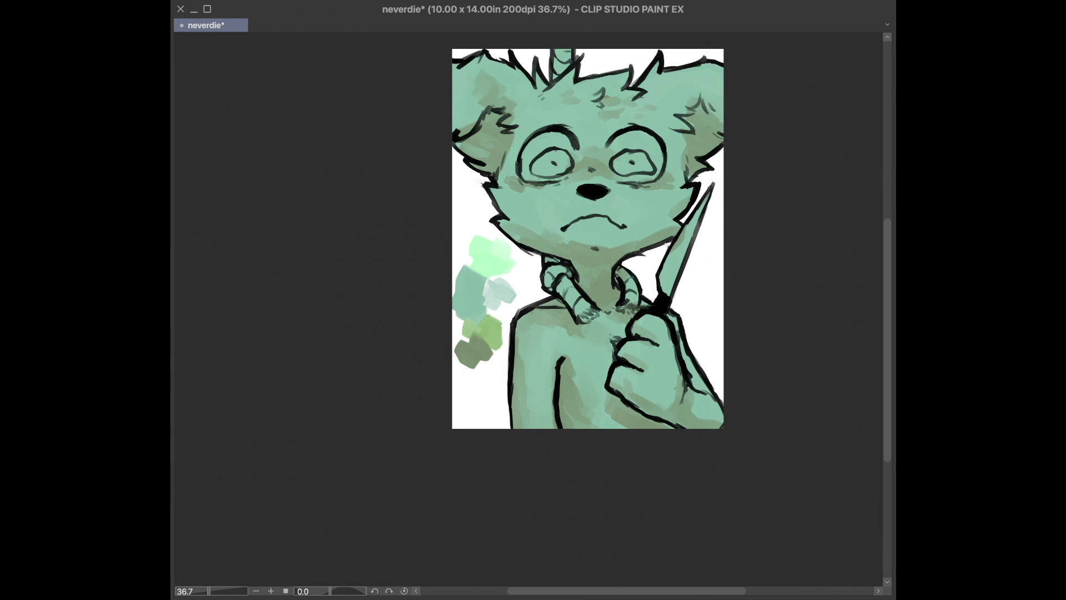
{"action": "left_click_drag", "start_coordinate": [695, 375], "coordinate": [683, 341]}
Dab light green highlights onto the ears, forehead, muzzle, body and fist
{"action": "left_click_drag", "start_coordinate": [709, 73], "coordinate": [723, 70]}
{"action": "left_click_drag", "start_coordinate": [614, 78], "coordinate": [589, 87]}
{"action": "left_click_drag", "start_coordinate": [568, 78], "coordinate": [557, 92]}
{"action": "left_click_drag", "start_coordinate": [608, 197], "coordinate": [587, 214]}
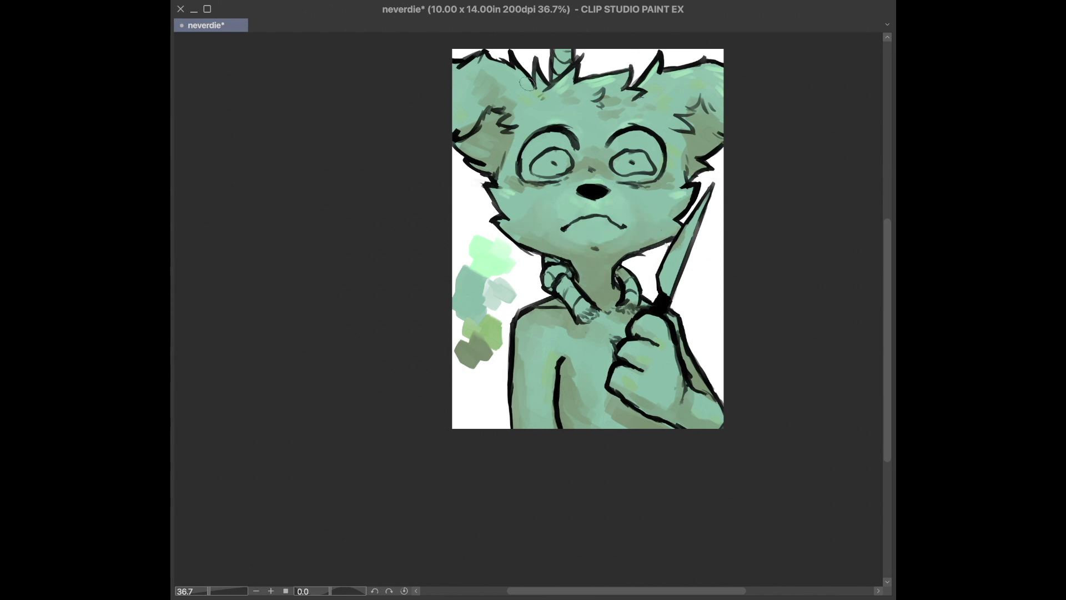
{"action": "left_click_drag", "start_coordinate": [655, 322], "coordinate": [629, 367]}
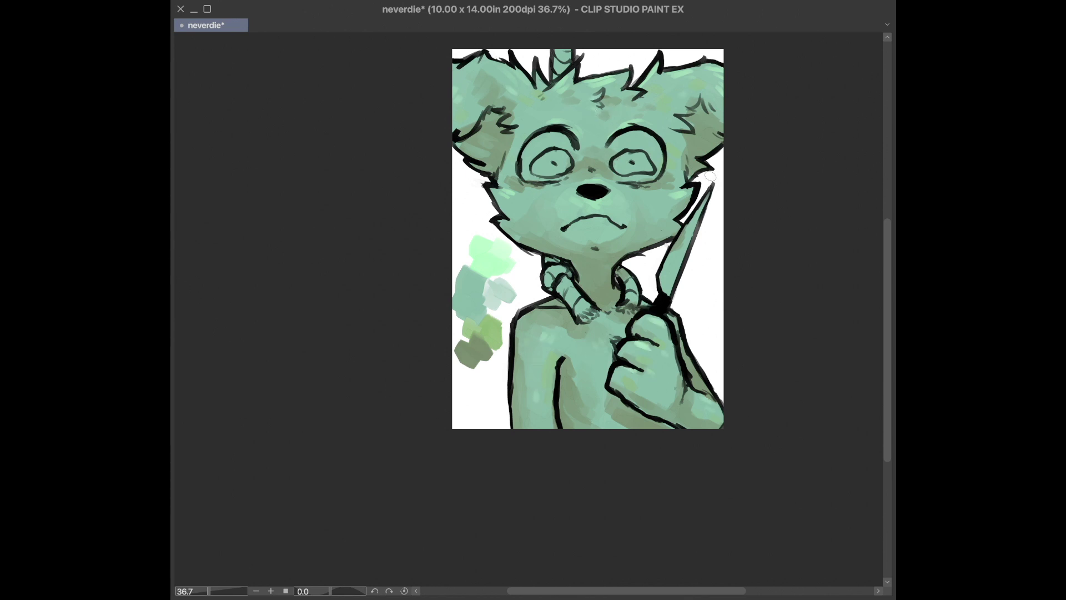
Paint the knife blade in pale mint green with lighter and darker tones
{"action": "mouse_move", "coordinate": [686, 286]}
{"action": "left_mouse_down"}
{"action": "mouse_move", "coordinate": [675, 250]}
{"action": "mouse_move", "coordinate": [694, 205]}
{"action": "left_mouse_up"}
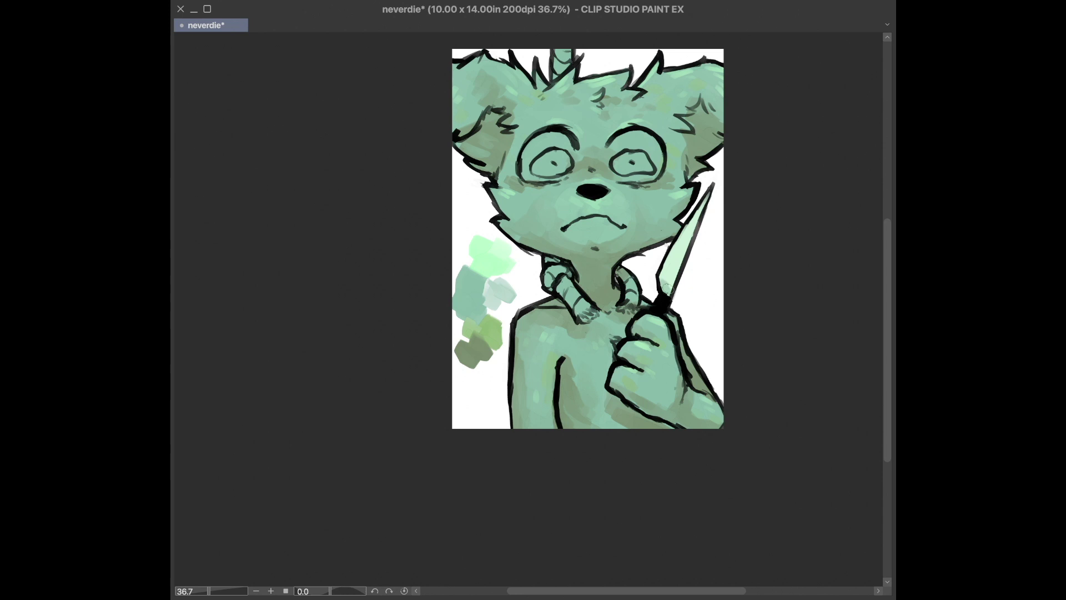
{"action": "scroll", "coordinate": [685, 240], "scroll_direction": "up", "scroll_amount": 1}
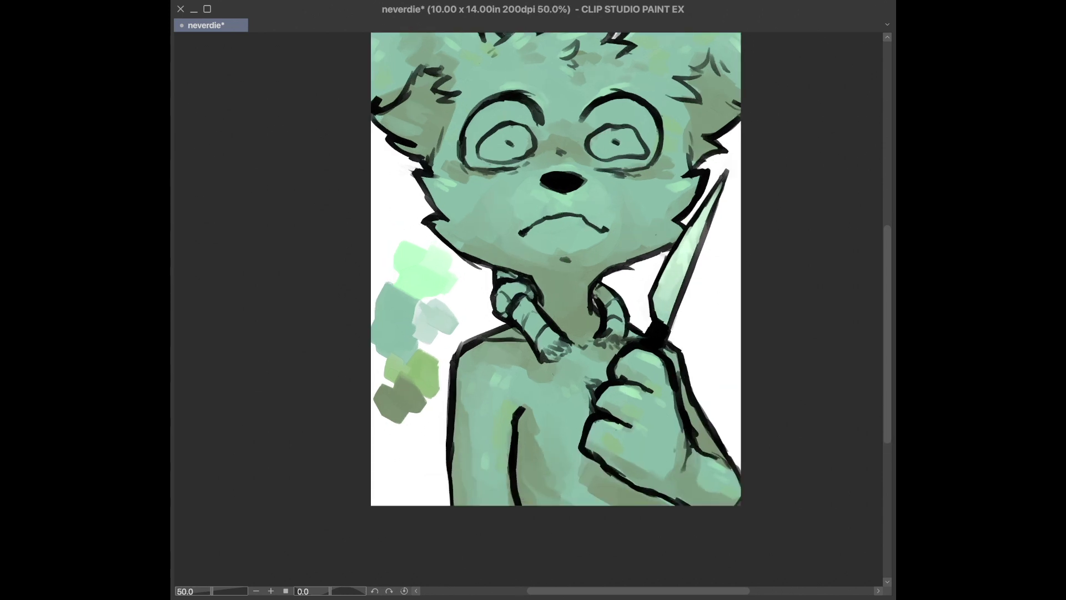
{"action": "left_click_drag", "start_coordinate": [678, 264], "coordinate": [688, 240]}
Color both irises bright mint green and paint the surrounding eye whites in pale, softly shaded off-white
{"action": "mouse_move", "coordinate": [599, 137]}
{"action": "left_mouse_down"}
{"action": "mouse_move", "coordinate": [633, 144]}
{"action": "mouse_move", "coordinate": [610, 136]}
{"action": "left_mouse_up"}
{"action": "mouse_move", "coordinate": [488, 142]}
{"action": "left_mouse_down"}
{"action": "mouse_move", "coordinate": [505, 150]}
{"action": "mouse_move", "coordinate": [495, 136]}
{"action": "mouse_move", "coordinate": [506, 116]}
{"action": "mouse_move", "coordinate": [533, 132]}
{"action": "left_mouse_up"}
{"action": "left_click_drag", "start_coordinate": [469, 127], "coordinate": [509, 164]}
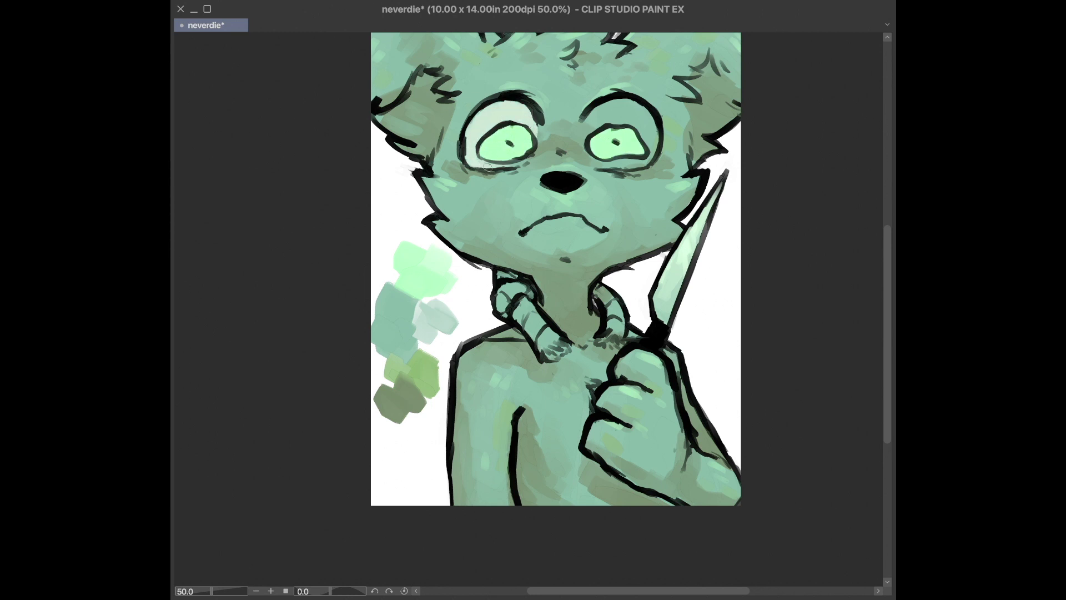
{"action": "mouse_move", "coordinate": [585, 143]}
{"action": "left_mouse_down"}
{"action": "mouse_move", "coordinate": [644, 165]}
{"action": "mouse_move", "coordinate": [606, 102]}
{"action": "mouse_move", "coordinate": [590, 132]}
{"action": "left_mouse_up"}
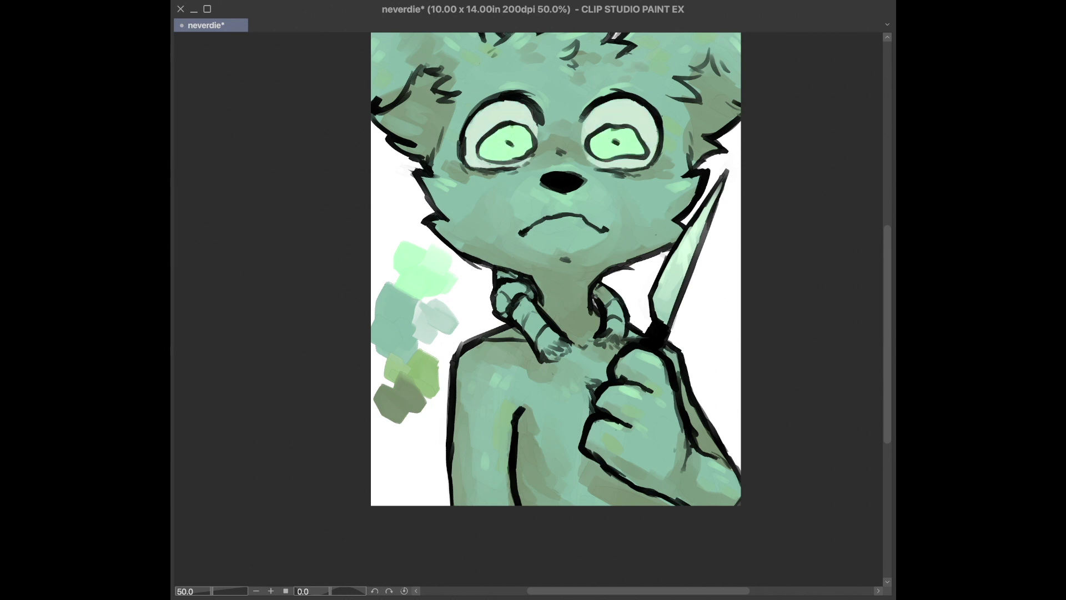
{"action": "left_click_drag", "start_coordinate": [471, 144], "coordinate": [516, 117]}
{"action": "mouse_move", "coordinate": [594, 163]}
{"action": "left_mouse_down"}
{"action": "mouse_move", "coordinate": [616, 167]}
{"action": "mouse_move", "coordinate": [585, 133]}
{"action": "left_mouse_up"}
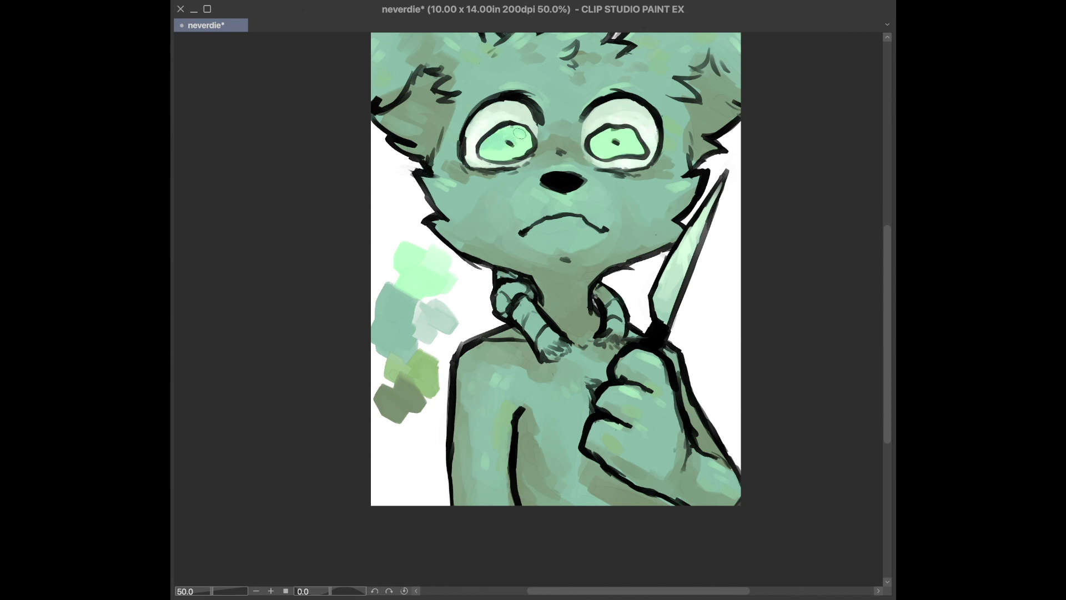
Check the painted eyes up close and at full view, and save the drawing
{"action": "scroll", "coordinate": [589, 142], "scroll_direction": "up", "scroll_amount": 3}
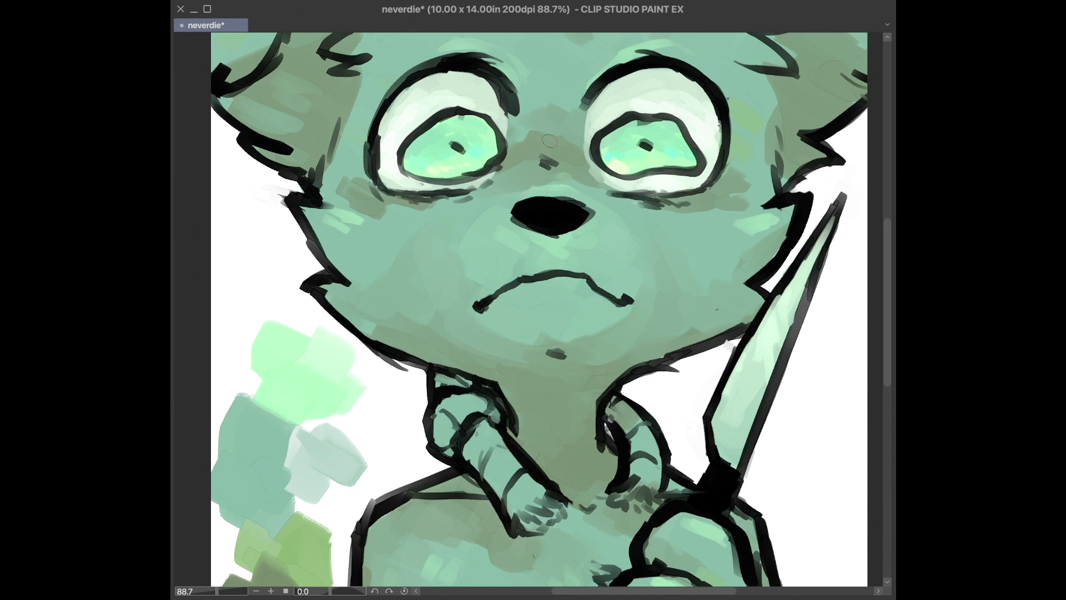
{"action": "scroll", "coordinate": [559, 133], "scroll_direction": "down", "scroll_amount": 5}
{"action": "scroll", "coordinate": [552, 130], "scroll_direction": "up", "scroll_amount": 4}
{"action": "key", "text": "super+s"}
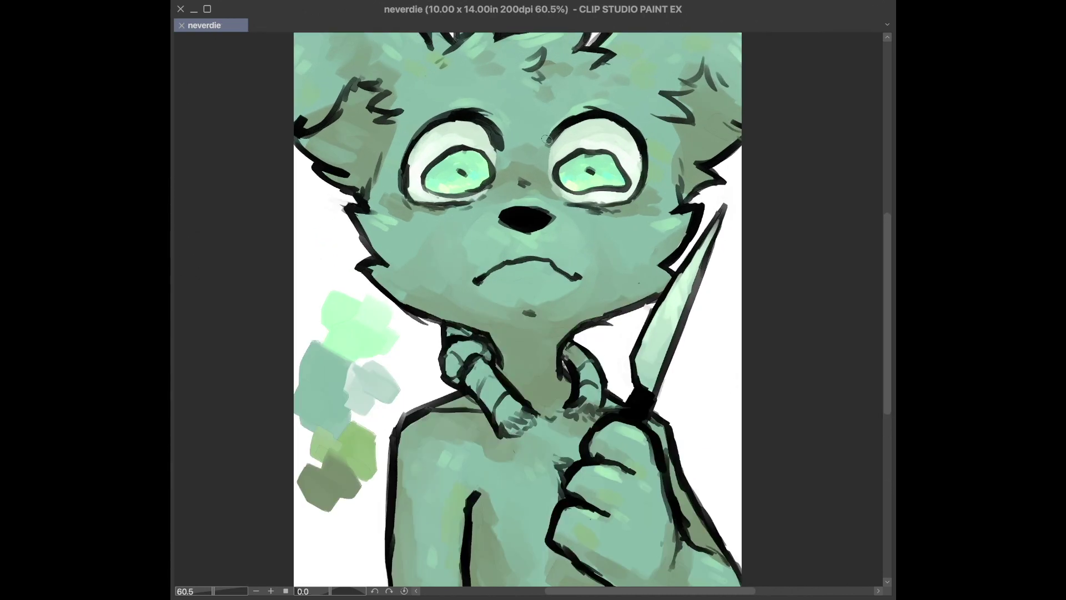
Repaint both irises in a muted gray-green and save the drawing
{"action": "scroll", "coordinate": [493, 145], "scroll_direction": "up", "scroll_amount": 3}
{"action": "left_click", "coordinate": [432, 190]}
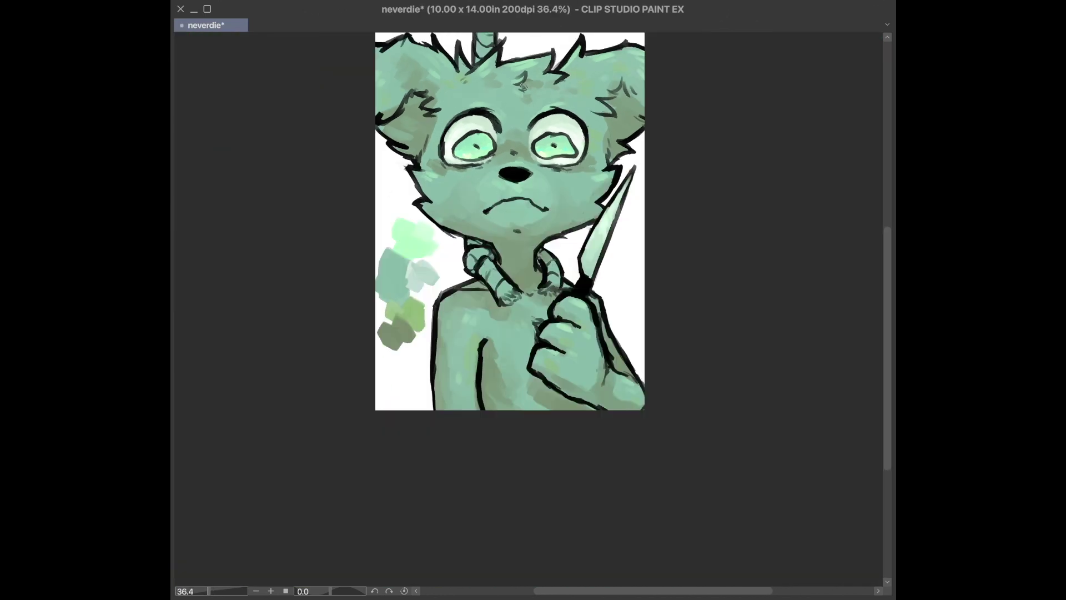
{"action": "scroll", "coordinate": [461, 166], "scroll_direction": "down", "scroll_amount": 5}
{"action": "left_click_drag", "start_coordinate": [547, 180], "coordinate": [576, 172]}
{"action": "scroll", "coordinate": [400, 182], "scroll_direction": "up", "scroll_amount": 3}
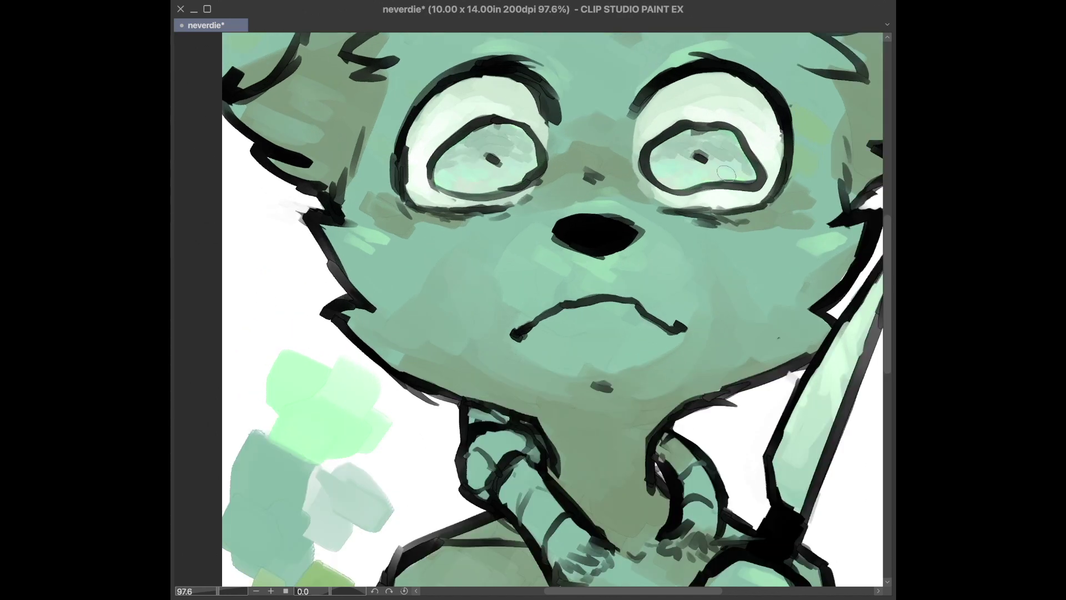
{"action": "scroll", "coordinate": [666, 175], "scroll_direction": "down", "scroll_amount": 4}
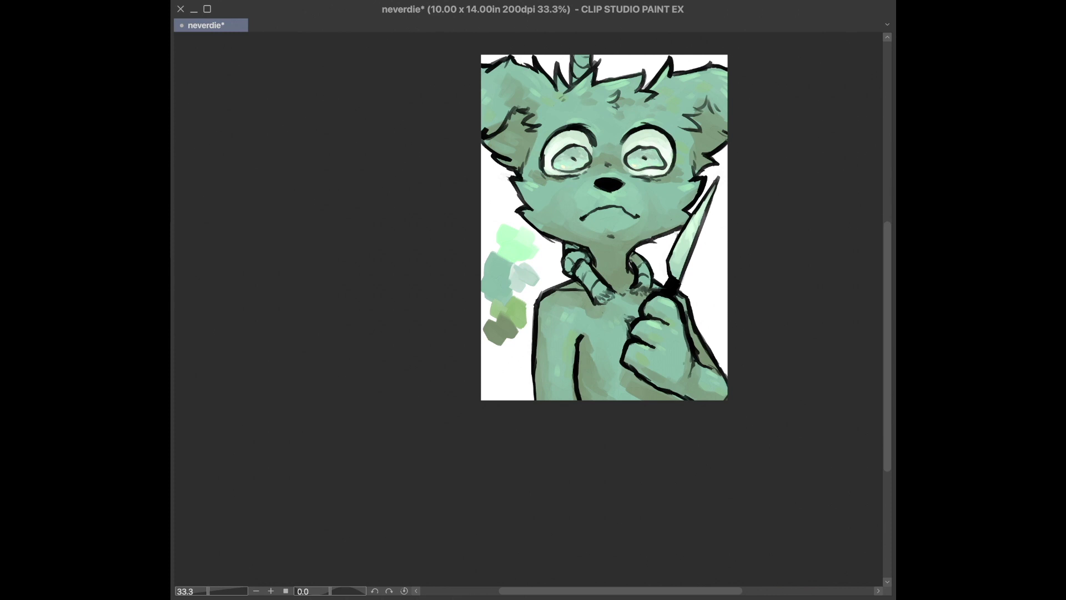
{"action": "key", "text": "ctrl+s"}
Paint the rope strands and loop around the neck in a grayish beige
{"action": "scroll", "coordinate": [578, 150], "scroll_direction": "up", "scroll_amount": 2}
{"action": "left_click_drag", "start_coordinate": [576, 346], "coordinate": [617, 392]}
{"action": "mouse_move", "coordinate": [561, 325]}
{"action": "left_mouse_down"}
{"action": "mouse_move", "coordinate": [565, 348]}
{"action": "mouse_move", "coordinate": [593, 324]}
{"action": "left_mouse_up"}
{"action": "left_click_drag", "start_coordinate": [669, 323], "coordinate": [690, 375]}
{"action": "mouse_move", "coordinate": [589, 355]}
{"action": "left_mouse_down"}
{"action": "mouse_move", "coordinate": [593, 377]}
{"action": "mouse_move", "coordinate": [618, 395]}
{"action": "left_mouse_up"}
{"action": "mouse_move", "coordinate": [564, 331]}
{"action": "left_mouse_down"}
{"action": "mouse_move", "coordinate": [583, 318]}
{"action": "mouse_move", "coordinate": [591, 327]}
{"action": "left_mouse_up"}
{"action": "mouse_move", "coordinate": [684, 335]}
{"action": "left_mouse_down"}
{"action": "mouse_move", "coordinate": [688, 364]}
{"action": "mouse_move", "coordinate": [680, 340]}
{"action": "left_mouse_up"}
{"action": "scroll", "coordinate": [725, 313], "scroll_direction": "up", "scroll_amount": 2}
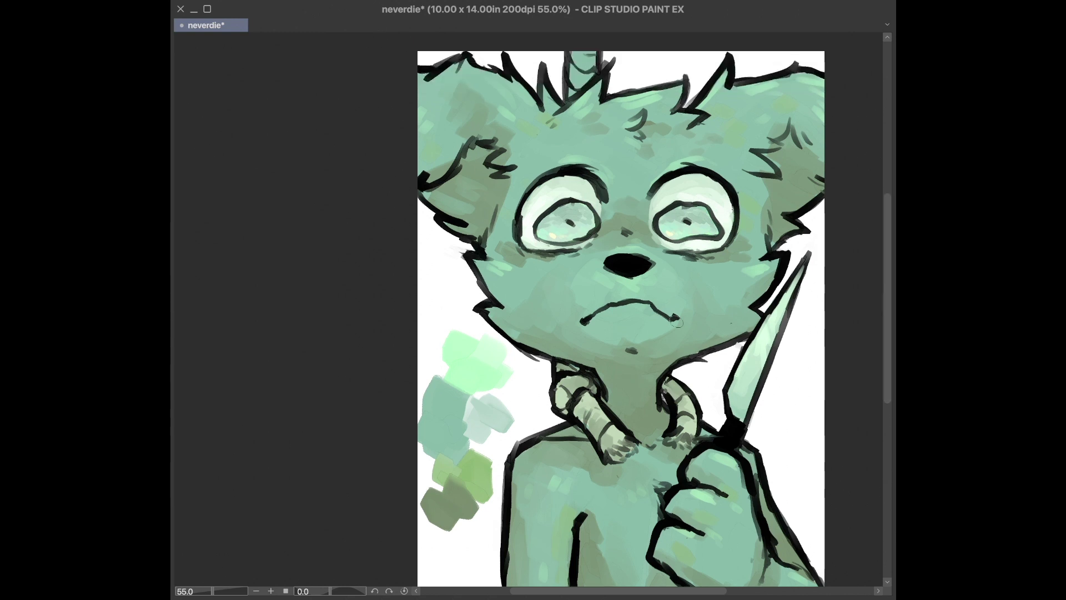
Erase the green, teal and gray color swatches from the white area beside the character
{"action": "scroll", "coordinate": [601, 264], "scroll_direction": "down", "scroll_amount": 2}
{"action": "scroll", "coordinate": [601, 264], "scroll_direction": "up", "scroll_amount": 2}
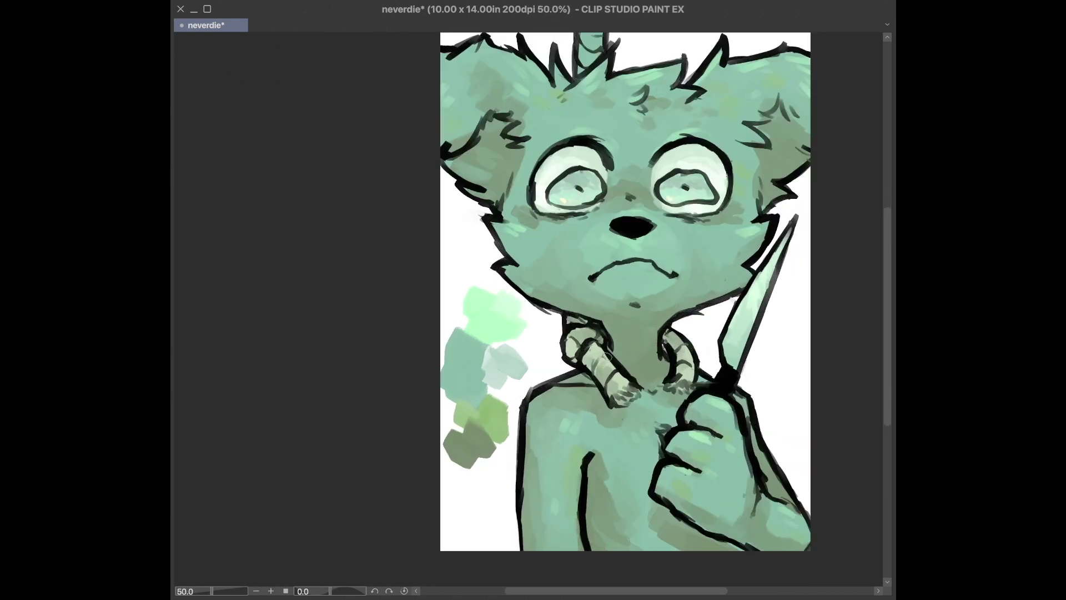
{"action": "scroll", "coordinate": [602, 265], "scroll_direction": "down", "scroll_amount": 3}
{"action": "scroll", "coordinate": [664, 298], "scroll_direction": "up", "scroll_amount": 1}
{"action": "left_click_drag", "start_coordinate": [616, 172], "coordinate": [614, 185]}
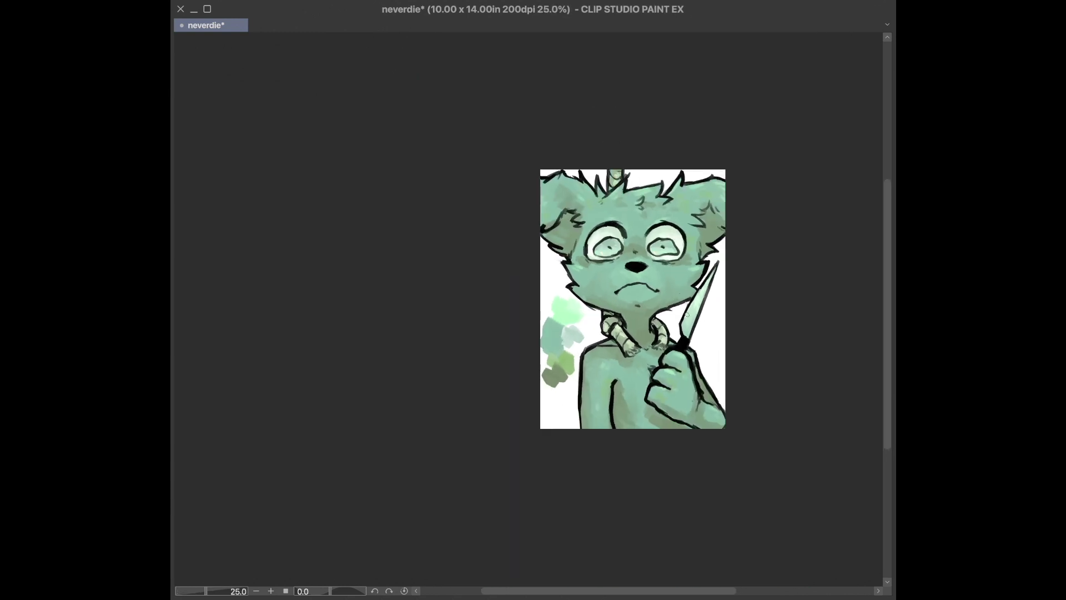
{"action": "left_click_drag", "start_coordinate": [567, 306], "coordinate": [553, 383]}
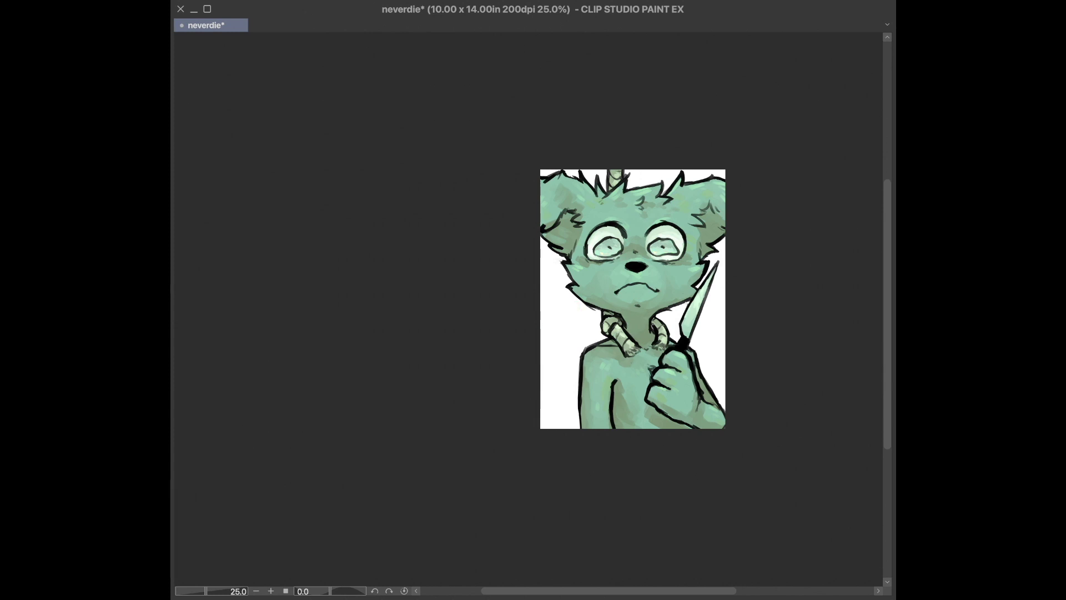
Fill the background with muted green and paint a lighter circle behind the head with darker mottled green around it
{"action": "key", "text": "alt+Delete"}
{"action": "mouse_move", "coordinate": [569, 417]}
{"action": "left_mouse_down"}
{"action": "mouse_move", "coordinate": [550, 350]}
{"action": "mouse_move", "coordinate": [588, 329]}
{"action": "left_mouse_up"}
{"action": "mouse_move", "coordinate": [716, 396]}
{"action": "left_mouse_down"}
{"action": "mouse_move", "coordinate": [711, 325]}
{"action": "mouse_move", "coordinate": [671, 312]}
{"action": "left_mouse_up"}
{"action": "left_click_drag", "start_coordinate": [583, 327], "coordinate": [551, 309]}
{"action": "mouse_move", "coordinate": [548, 311]}
{"action": "left_mouse_down"}
{"action": "mouse_move", "coordinate": [549, 261]}
{"action": "mouse_move", "coordinate": [591, 333]}
{"action": "left_mouse_up"}
{"action": "left_click_drag", "start_coordinate": [720, 353], "coordinate": [715, 317]}
{"action": "left_click_drag", "start_coordinate": [719, 258], "coordinate": [721, 245]}
{"action": "left_click_drag", "start_coordinate": [633, 181], "coordinate": [713, 173]}
{"action": "left_click_drag", "start_coordinate": [605, 179], "coordinate": [571, 172]}
{"action": "left_click_drag", "start_coordinate": [572, 299], "coordinate": [592, 321]}
{"action": "left_click_drag", "start_coordinate": [681, 309], "coordinate": [669, 320]}
{"action": "left_click_drag", "start_coordinate": [566, 326], "coordinate": [587, 331]}
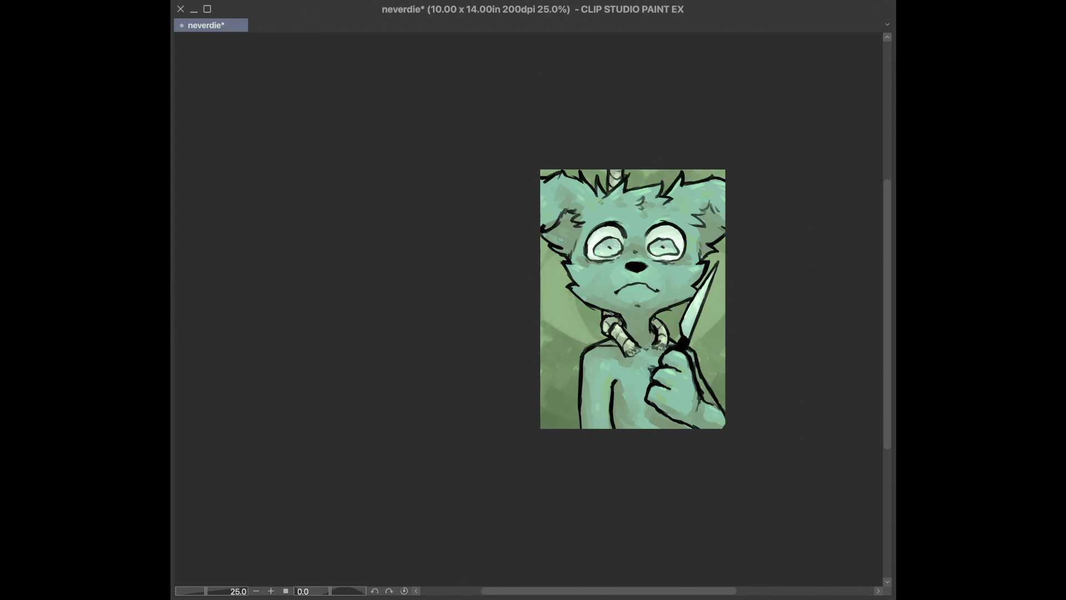
Ink a shirt over the body with a jagged neckline, looser sleeve edges and a cuff at the raised wrist
{"action": "scroll", "coordinate": [608, 348], "scroll_direction": "up", "scroll_amount": 5}
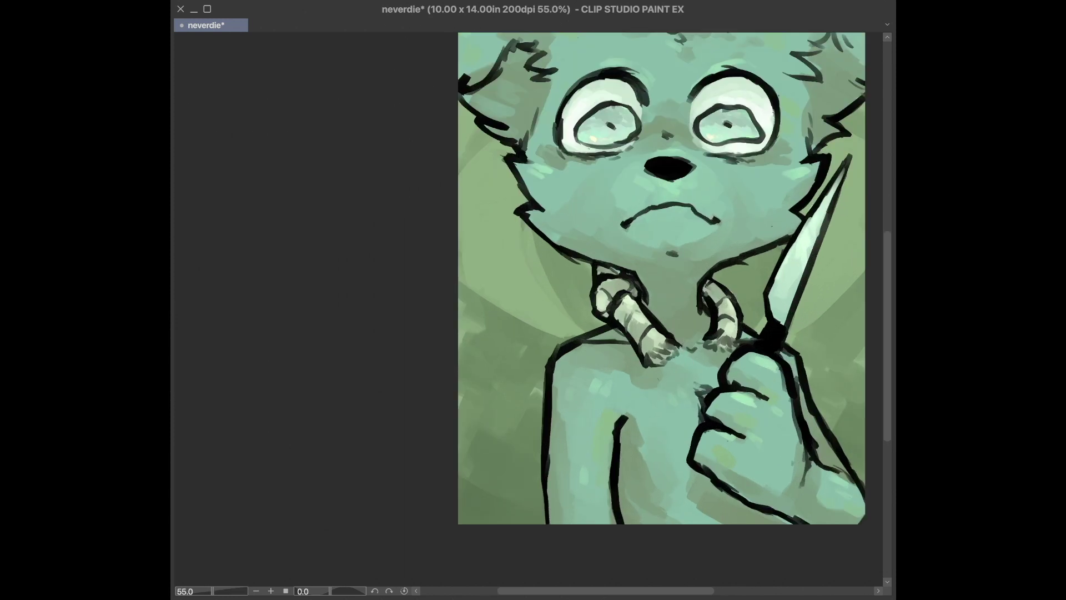
{"action": "left_click_drag", "start_coordinate": [650, 306], "coordinate": [709, 345]}
{"action": "left_click_drag", "start_coordinate": [627, 415], "coordinate": [639, 523]}
{"action": "mouse_move", "coordinate": [553, 366]}
{"action": "left_mouse_down"}
{"action": "mouse_move", "coordinate": [541, 523]}
{"action": "mouse_move", "coordinate": [551, 444]}
{"action": "left_mouse_up"}
{"action": "left_click_drag", "start_coordinate": [607, 328], "coordinate": [550, 362]}
{"action": "left_click_drag", "start_coordinate": [828, 464], "coordinate": [864, 507]}
{"action": "key", "text": "ctrl+z"}
{"action": "mouse_move", "coordinate": [837, 453]}
{"action": "left_mouse_down"}
{"action": "mouse_move", "coordinate": [858, 447]}
{"action": "mouse_move", "coordinate": [808, 380]}
{"action": "left_mouse_up"}
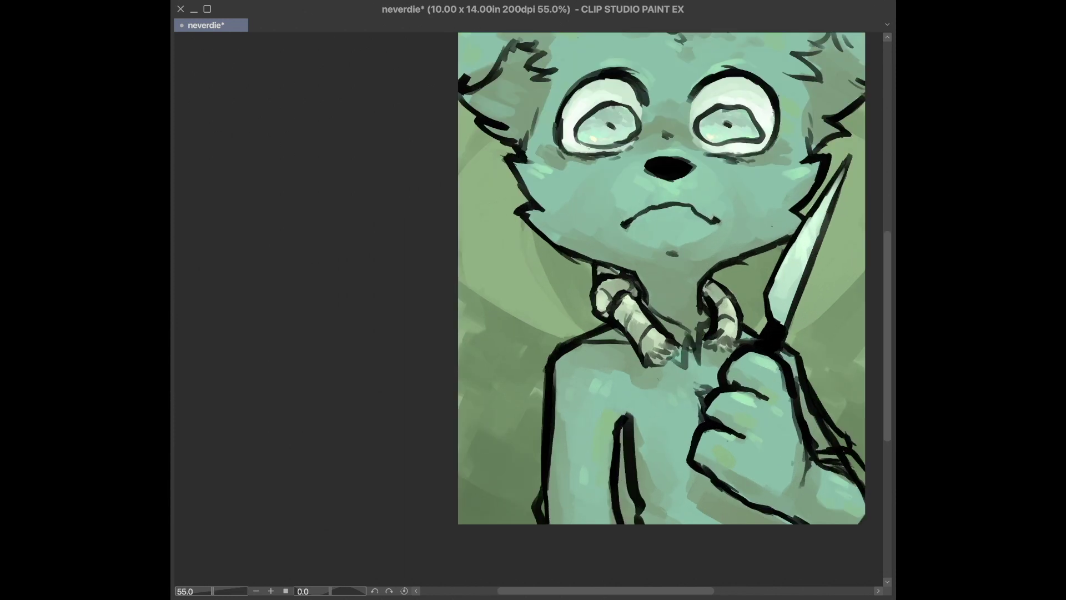
Clean the old arm lines out of the sleeve outlines and undo the trial pale strokes on the shoulder
{"action": "left_click_drag", "start_coordinate": [617, 335], "coordinate": [643, 367]}
{"action": "mouse_move", "coordinate": [618, 337]}
{"action": "left_mouse_down"}
{"action": "mouse_move", "coordinate": [603, 348]}
{"action": "mouse_move", "coordinate": [580, 343]}
{"action": "left_mouse_up"}
{"action": "key", "text": "ctrl+a"}
{"action": "key", "text": "ctrl+d"}
{"action": "key", "text": "ctrl+z"}
{"action": "left_click_drag", "start_coordinate": [703, 384], "coordinate": [693, 396]}
{"action": "key", "text": "ctrl+z"}
{"action": "key", "text": "ctrl+z"}
{"action": "key", "text": "ctrl+z"}
{"action": "key", "text": "ctrl+z"}
{"action": "key", "text": "ctrl+z"}
{"action": "key", "text": "ctrl+z"}
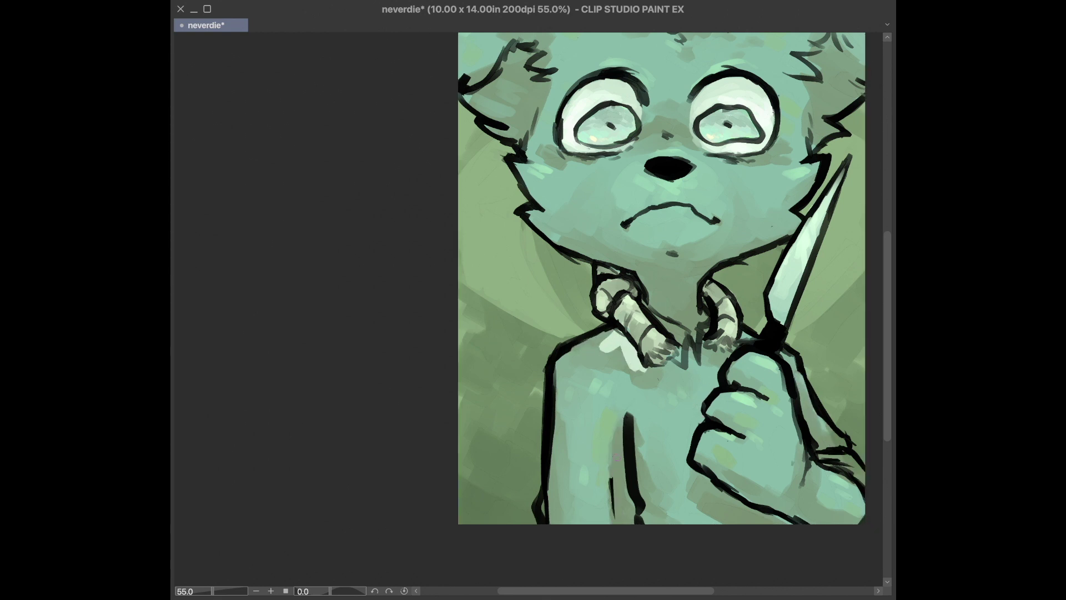
{"action": "key", "text": "ctrl+z"}
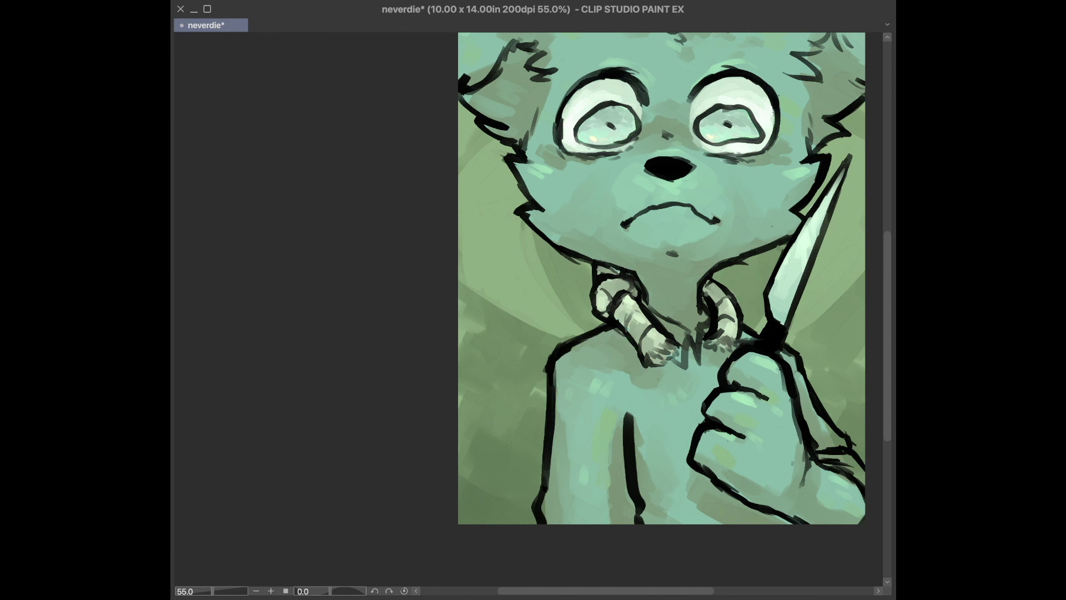
Paint the shirt's torso, sleeves and cuff pale mint with soft green shading
{"action": "mouse_move", "coordinate": [687, 361]}
{"action": "left_mouse_down"}
{"action": "mouse_move", "coordinate": [675, 395]}
{"action": "mouse_move", "coordinate": [638, 314]}
{"action": "left_mouse_up"}
{"action": "mouse_move", "coordinate": [663, 391]}
{"action": "left_mouse_down"}
{"action": "mouse_move", "coordinate": [569, 375]}
{"action": "mouse_move", "coordinate": [558, 529]}
{"action": "left_mouse_up"}
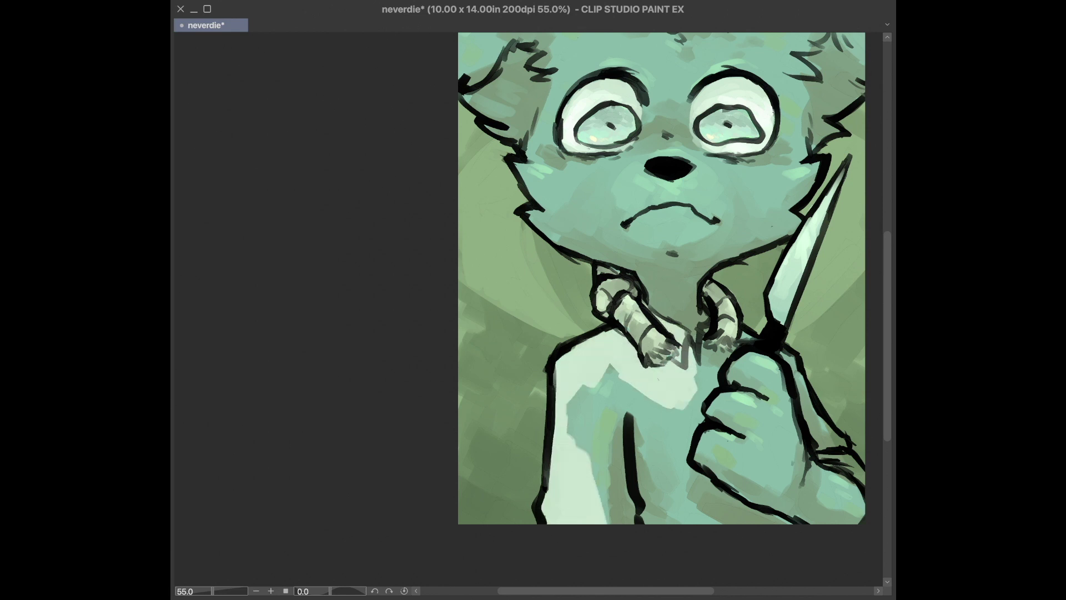
{"action": "mouse_move", "coordinate": [694, 402]}
{"action": "left_mouse_down"}
{"action": "mouse_move", "coordinate": [683, 475]}
{"action": "mouse_move", "coordinate": [639, 422]}
{"action": "mouse_move", "coordinate": [694, 375]}
{"action": "mouse_move", "coordinate": [611, 358]}
{"action": "mouse_move", "coordinate": [555, 433]}
{"action": "mouse_move", "coordinate": [693, 518]}
{"action": "mouse_move", "coordinate": [652, 452]}
{"action": "left_mouse_up"}
{"action": "mouse_move", "coordinate": [658, 472]}
{"action": "left_mouse_down"}
{"action": "mouse_move", "coordinate": [681, 514]}
{"action": "mouse_move", "coordinate": [697, 508]}
{"action": "left_mouse_up"}
{"action": "left_click_drag", "start_coordinate": [708, 353], "coordinate": [722, 360]}
{"action": "left_click_drag", "start_coordinate": [804, 395], "coordinate": [833, 447]}
{"action": "left_click_drag", "start_coordinate": [819, 455], "coordinate": [847, 458]}
{"action": "mouse_move", "coordinate": [572, 383]}
{"action": "left_mouse_down"}
{"action": "mouse_move", "coordinate": [616, 516]}
{"action": "mouse_move", "coordinate": [577, 344]}
{"action": "mouse_move", "coordinate": [688, 360]}
{"action": "mouse_move", "coordinate": [651, 307]}
{"action": "left_mouse_up"}
Check the painted shirt up close and at full view, and save the drawing
{"action": "scroll", "coordinate": [720, 220], "scroll_direction": "down", "scroll_amount": 6}
{"action": "scroll", "coordinate": [717, 194], "scroll_direction": "up", "scroll_amount": 8}
{"action": "scroll", "coordinate": [530, 211], "scroll_direction": "down", "scroll_amount": 5}
{"action": "scroll", "coordinate": [530, 211], "scroll_direction": "up", "scroll_amount": 1}
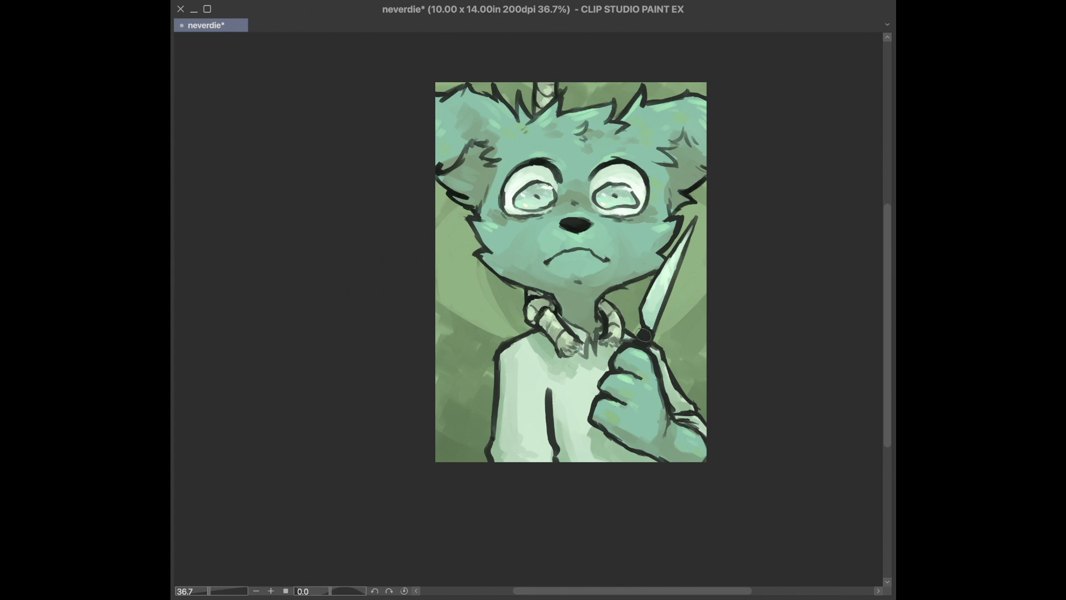
{"action": "key", "text": "ctrl+s"}
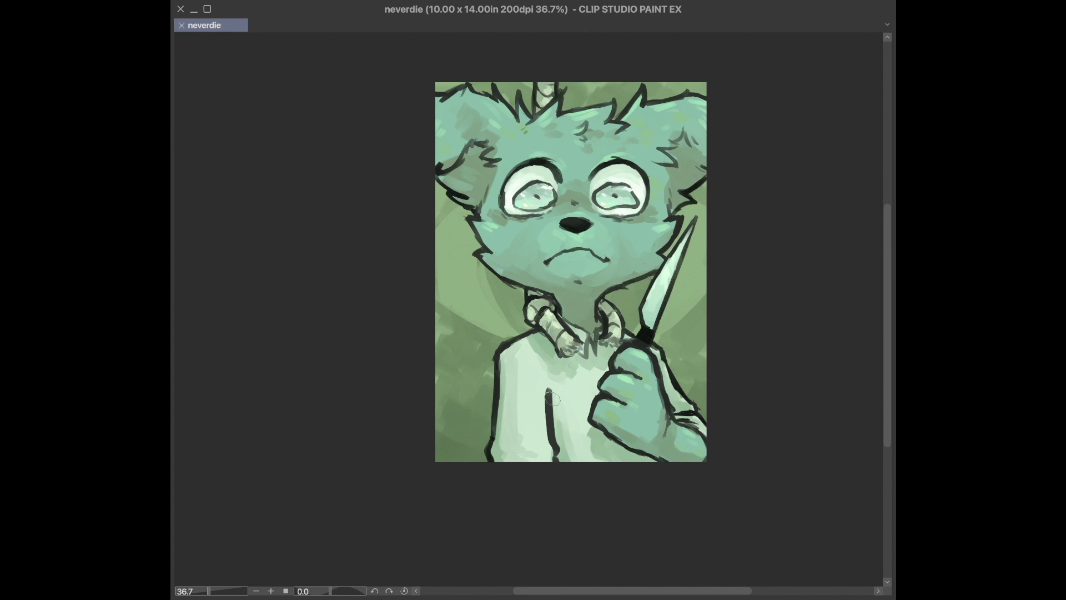